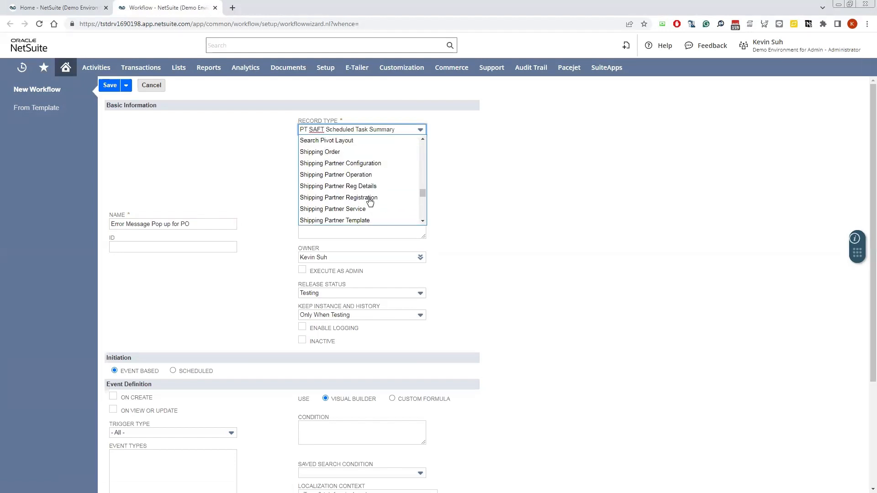
Step: Set the new workflow's record type to Transaction
{"action": "scroll", "coordinate": [371, 197], "scroll_direction": "down", "scroll_amount": 6}
{"action": "scroll", "coordinate": [371, 198], "scroll_direction": "down", "scroll_amount": 8}
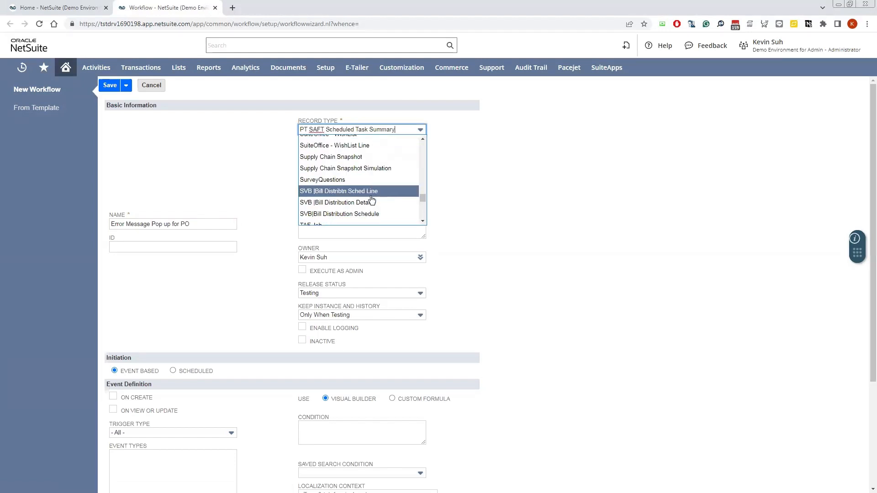
{"action": "scroll", "coordinate": [375, 203], "scroll_direction": "down", "scroll_amount": 3}
{"action": "left_click", "coordinate": [364, 200]}
Step: Choose Purchase Order as the workflow's transaction subtype
{"action": "scroll", "coordinate": [358, 187], "scroll_direction": "down", "scroll_amount": 10}
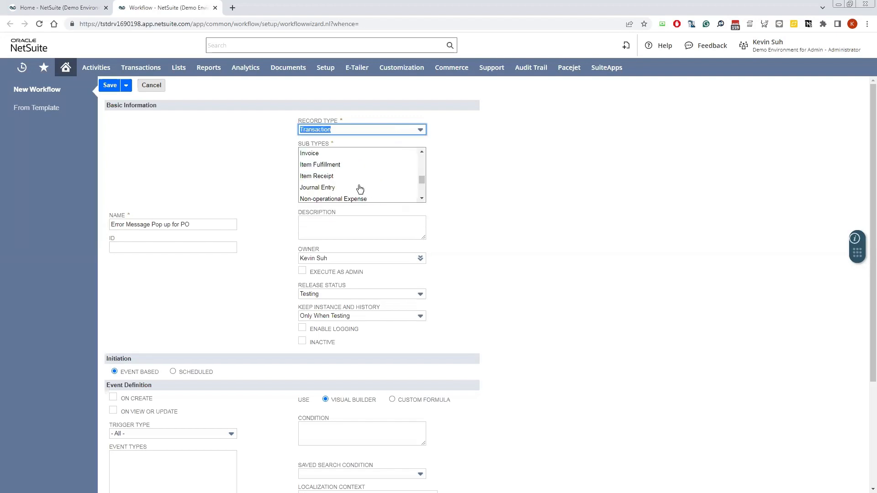
{"action": "scroll", "coordinate": [363, 182], "scroll_direction": "up", "scroll_amount": 2}
{"action": "scroll", "coordinate": [363, 182], "scroll_direction": "down", "scroll_amount": 5}
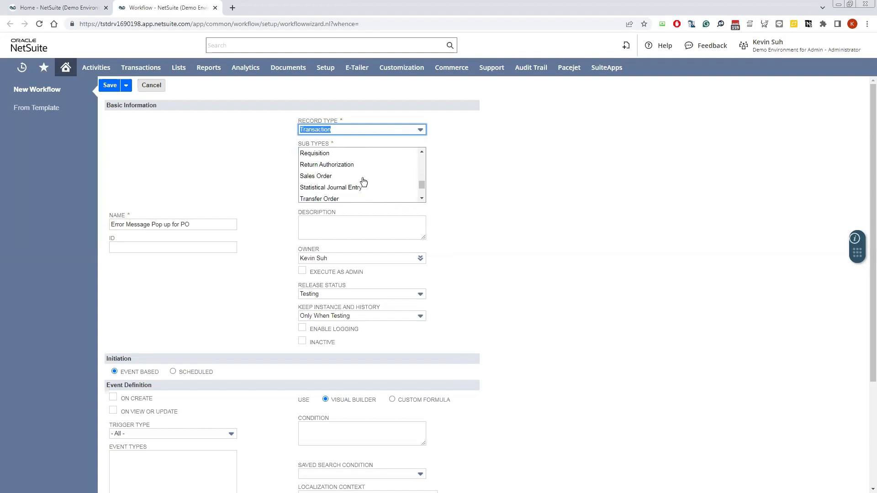
{"action": "scroll", "coordinate": [363, 181], "scroll_direction": "up", "scroll_amount": 2}
{"action": "left_click", "coordinate": [352, 177]}
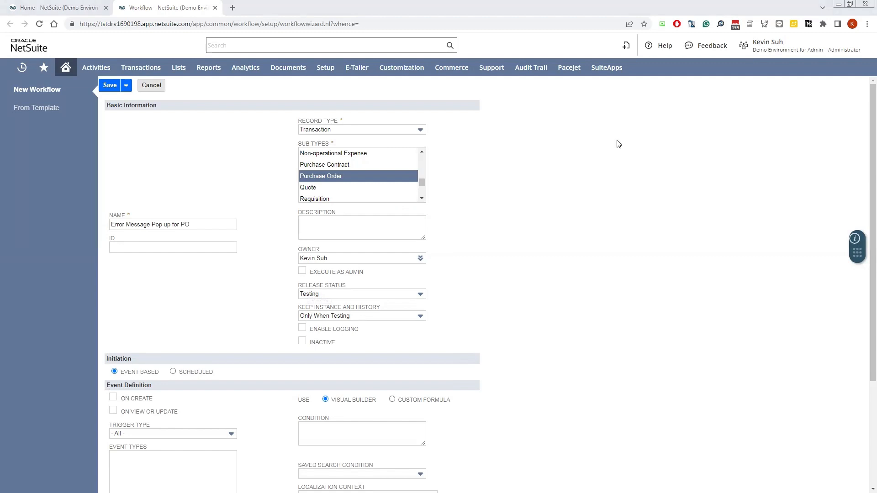
Step: Set the workflow's release status to Released, keep instance and history to Always, and enable Execute as Admin and logging
{"action": "left_click", "coordinate": [333, 298]}
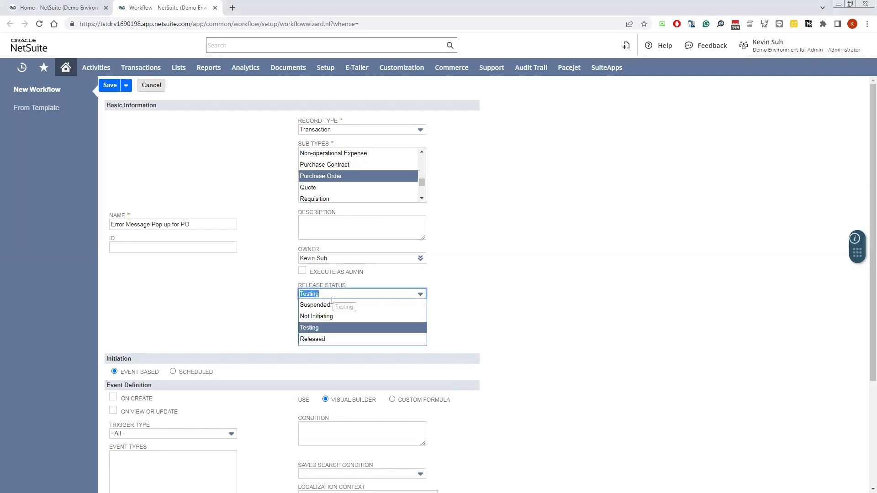
{"action": "left_click", "coordinate": [324, 335]}
{"action": "left_click", "coordinate": [302, 271]}
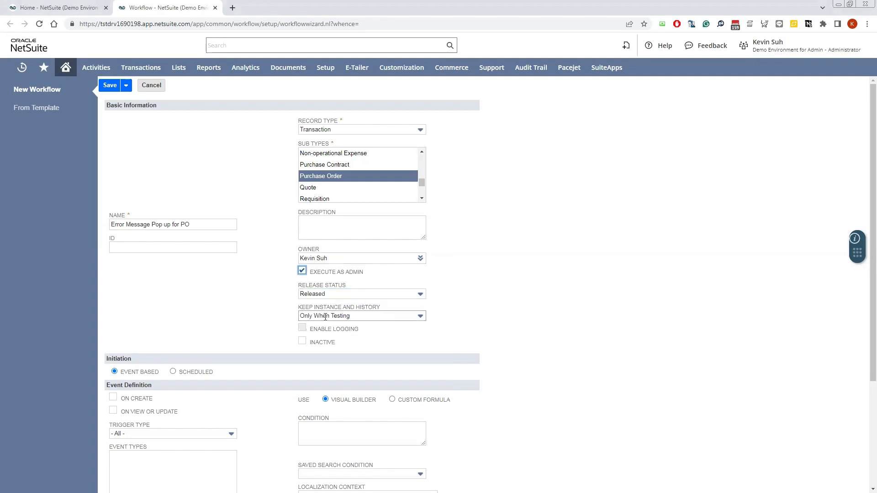
{"action": "left_click", "coordinate": [327, 317]}
{"action": "left_click", "coordinate": [315, 327]}
{"action": "left_click", "coordinate": [302, 327]}
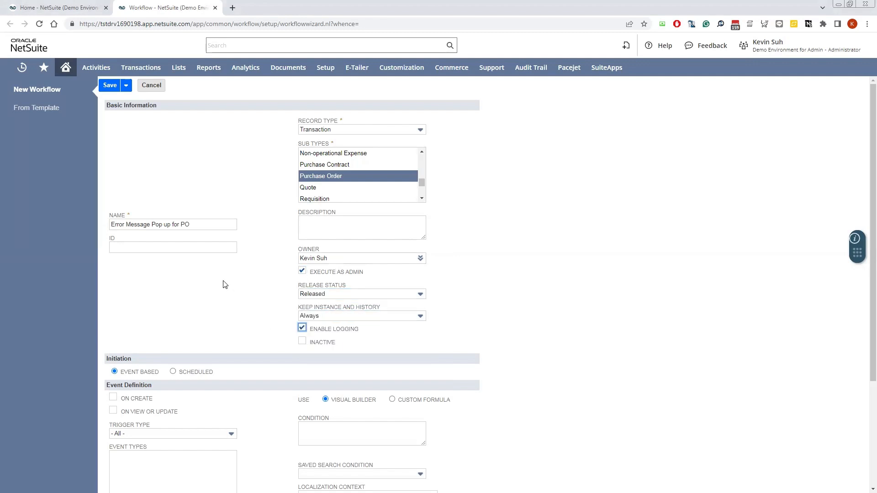
Step: Make the workflow initiate On Create and On View or Update, and save it
{"action": "scroll", "coordinate": [233, 274], "scroll_direction": "down", "scroll_amount": 1}
{"action": "scroll", "coordinate": [233, 270], "scroll_direction": "down", "scroll_amount": 2}
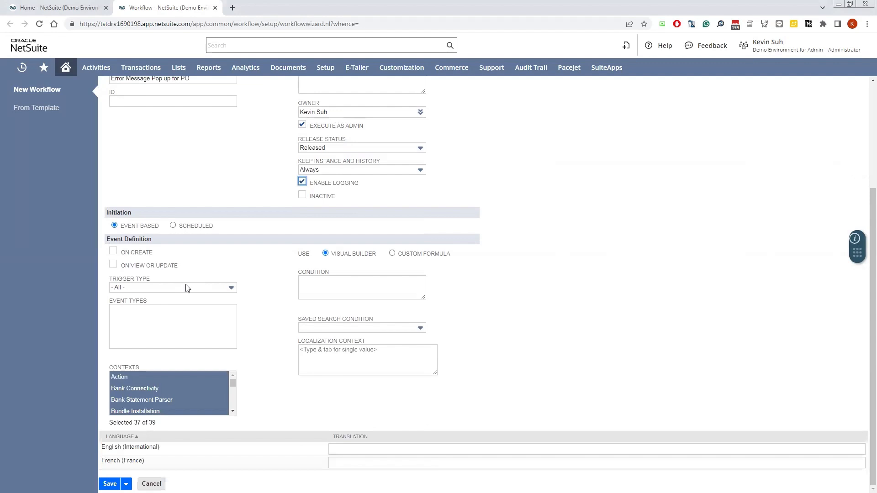
{"action": "left_click", "coordinate": [112, 251]}
{"action": "left_click", "coordinate": [114, 265]}
{"action": "left_click", "coordinate": [109, 484]}
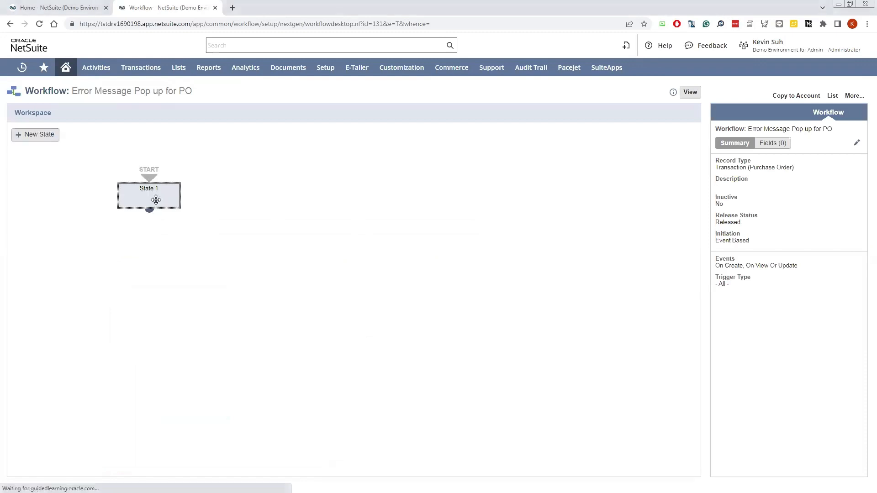
Step: Open State 1 for editing and add a new action of type Return User Error
{"action": "left_click", "coordinate": [156, 199]}
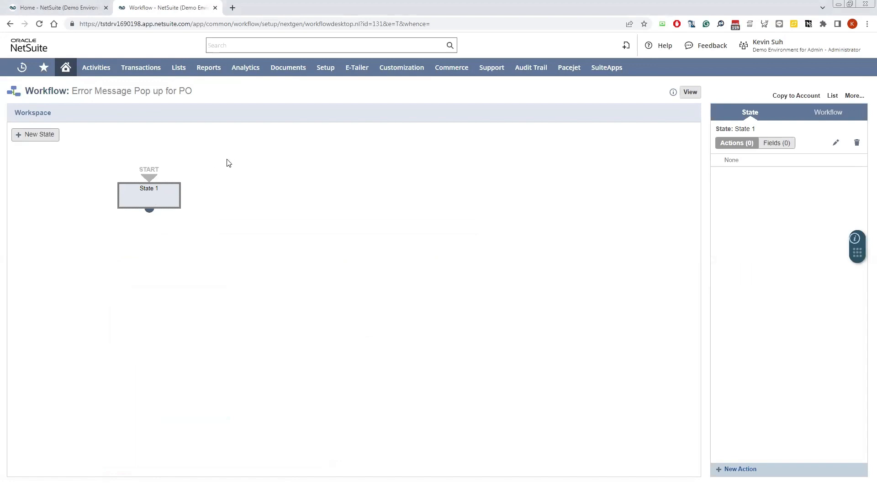
{"action": "left_click", "coordinate": [190, 147]}
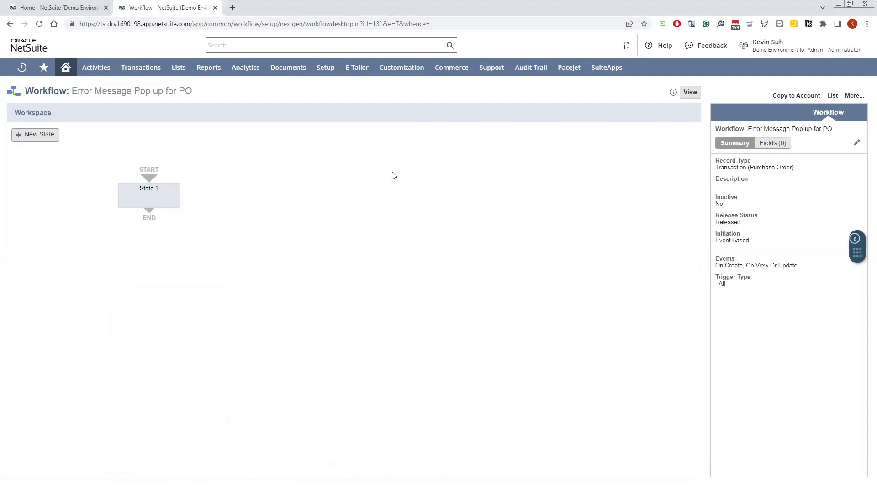
{"action": "left_click", "coordinate": [161, 197]}
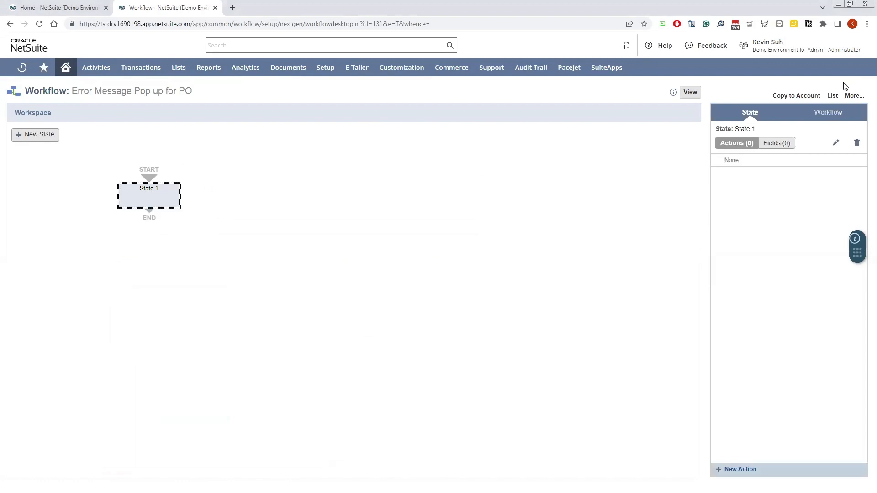
{"action": "left_click", "coordinate": [835, 143]}
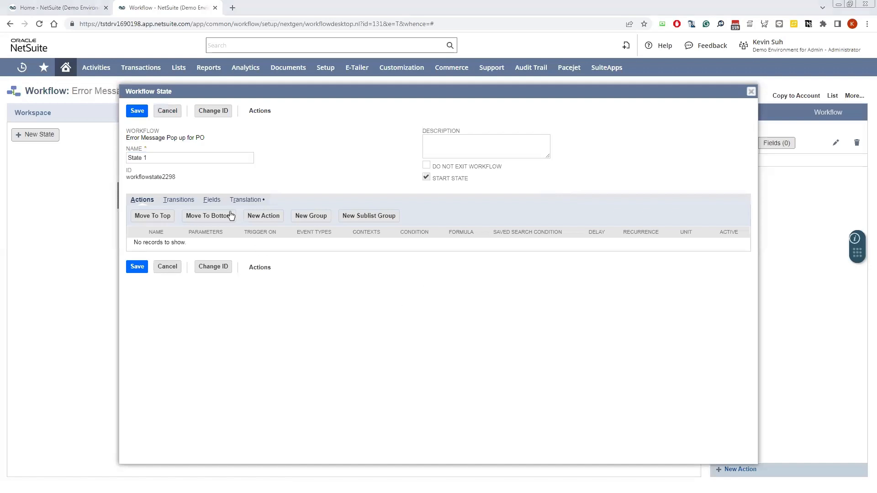
{"action": "left_click", "coordinate": [269, 215]}
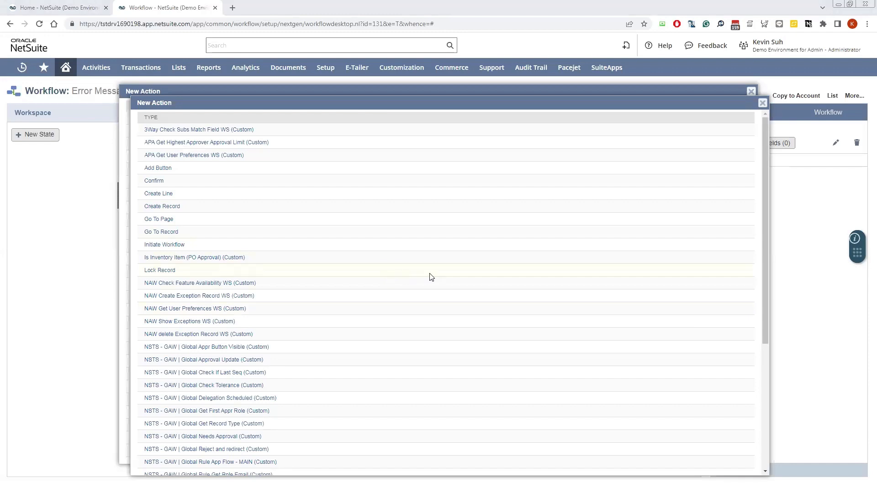
{"action": "scroll", "coordinate": [431, 278], "scroll_direction": "down", "scroll_amount": 5}
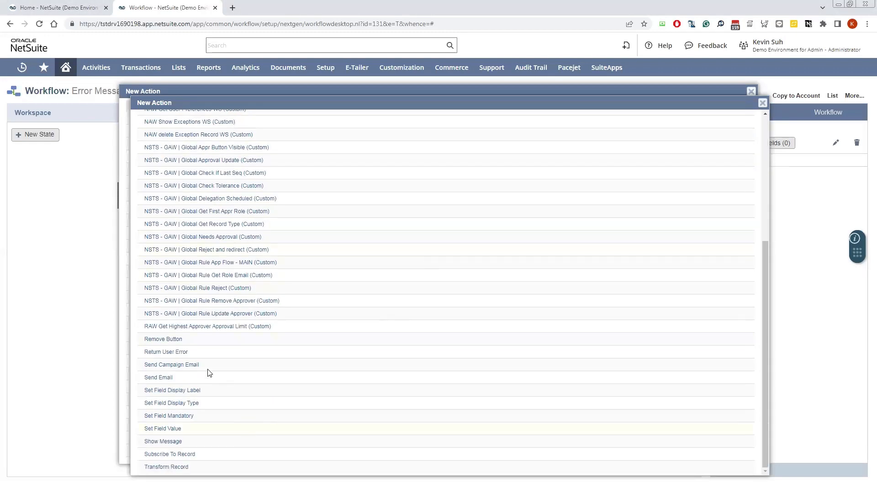
{"action": "left_click", "coordinate": [177, 358]}
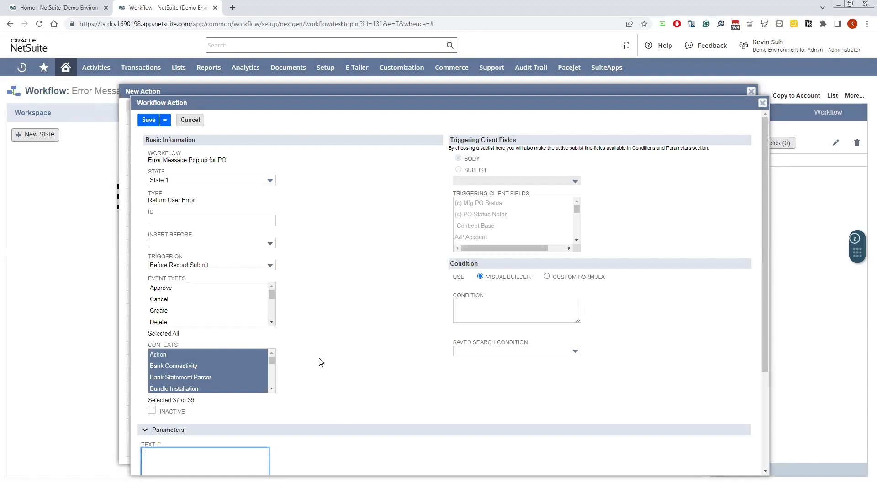
Step: Enter "Error Message - Can Not Save the record" as the user error text in the action's parameters
{"action": "scroll", "coordinate": [256, 403], "scroll_direction": "down", "scroll_amount": 1}
{"action": "scroll", "coordinate": [256, 403], "scroll_direction": "down", "scroll_amount": 2}
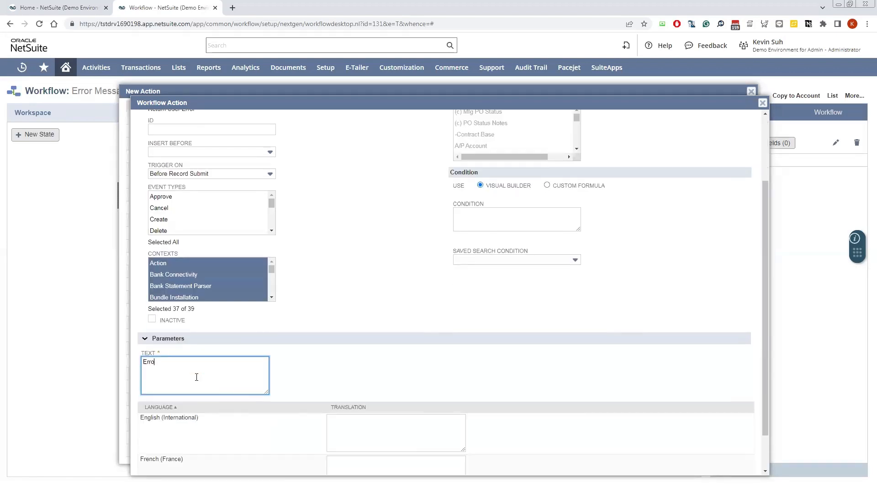
{"action": "type", "text": "Message - Can Not Save the record"}
Step: Open the action's visual condition builder and choose Item as the field to compare
{"action": "left_click", "coordinate": [589, 214]}
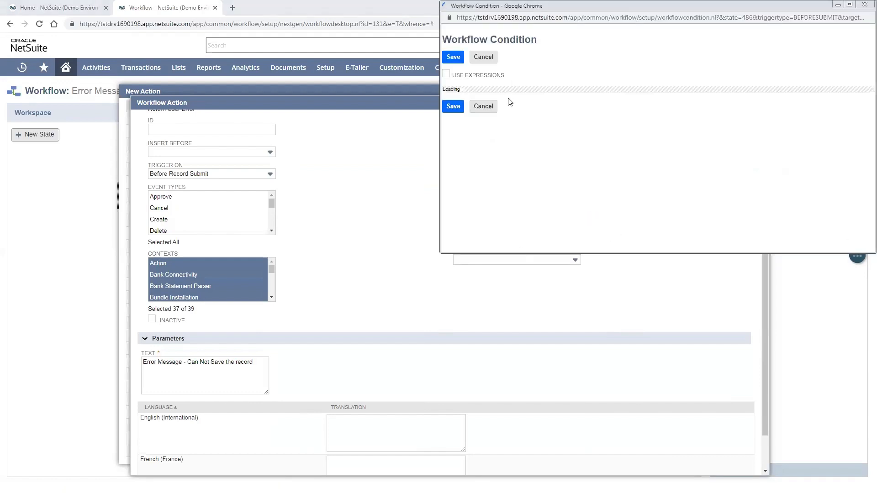
{"action": "left_click", "coordinate": [567, 108]}
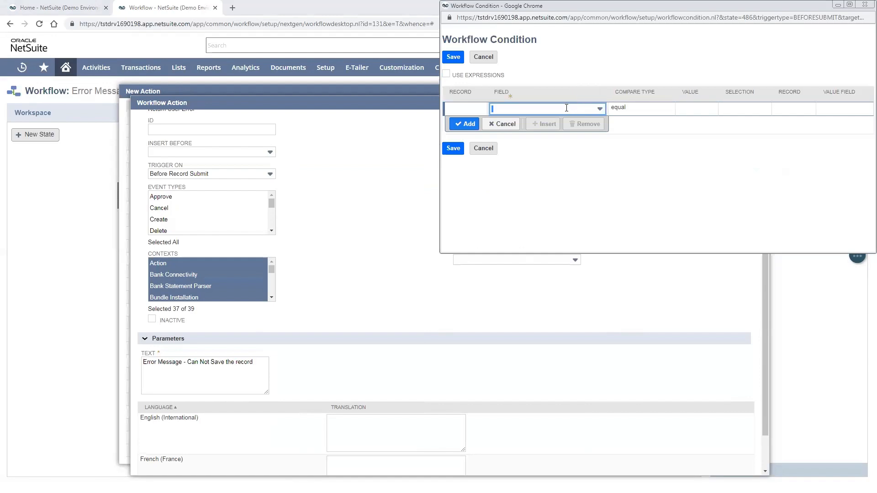
{"action": "left_click", "coordinate": [567, 108]}
{"action": "type", "text": "i"}
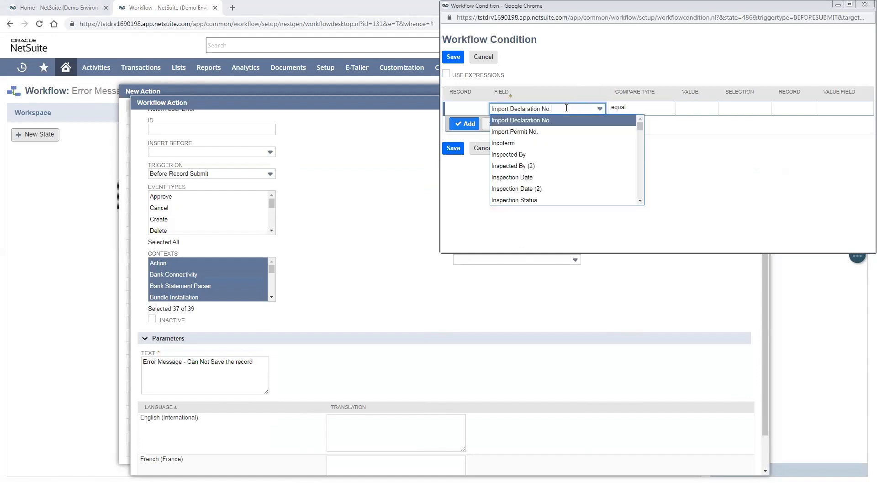
{"action": "key", "text": "BackSpace"}
{"action": "key", "text": "BackSpace"}
{"action": "key", "text": "BackSpace"}
{"action": "key", "text": "BackSpace"}
{"action": "key", "text": "BackSpace"}
{"action": "key", "text": "BackSpace"}
{"action": "key", "text": "BackSpace"}
{"action": "key", "text": "BackSpace"}
{"action": "key", "text": "BackSpace"}
{"action": "key", "text": "BackSpace"}
{"action": "key", "text": "BackSpace"}
{"action": "key", "text": "BackSpace"}
{"action": "key", "text": "BackSpace"}
{"action": "key", "text": "BackSpace"}
{"action": "key", "text": "BackSpace"}
{"action": "key", "text": "BackSpace"}
{"action": "key", "text": "BackSpace"}
{"action": "type", "text": "i"}
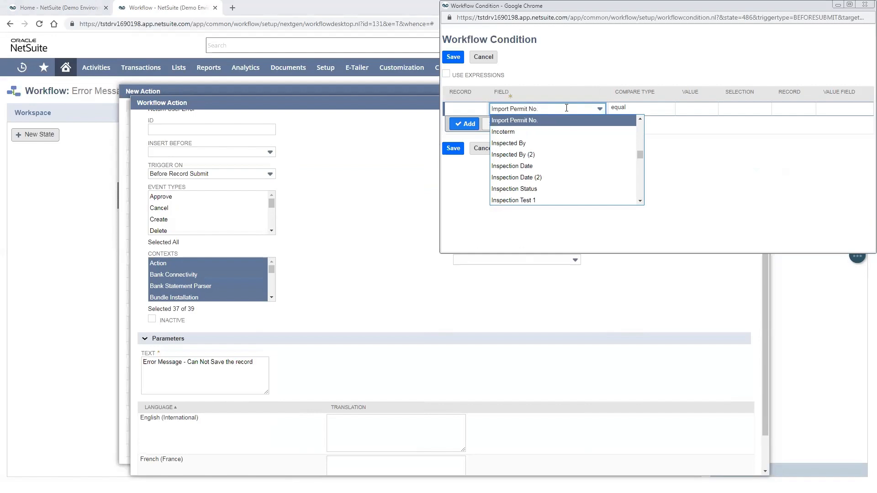
{"action": "key", "text": "Down"}
{"action": "key", "text": "Down"}
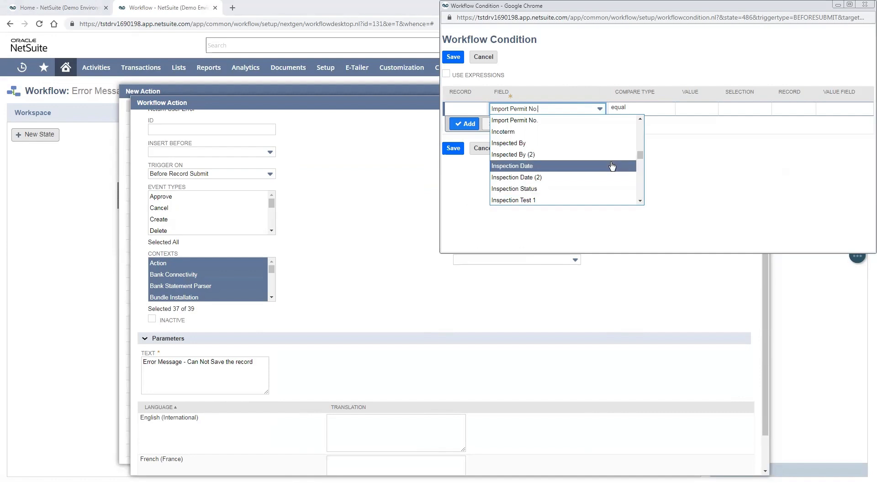
{"action": "scroll", "coordinate": [607, 182], "scroll_direction": "down", "scroll_amount": 2}
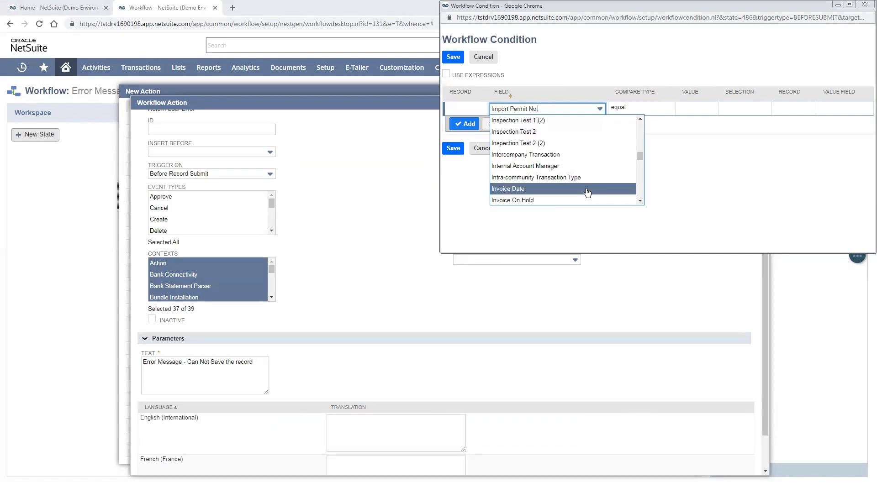
{"action": "scroll", "coordinate": [586, 191], "scroll_direction": "down", "scroll_amount": 2}
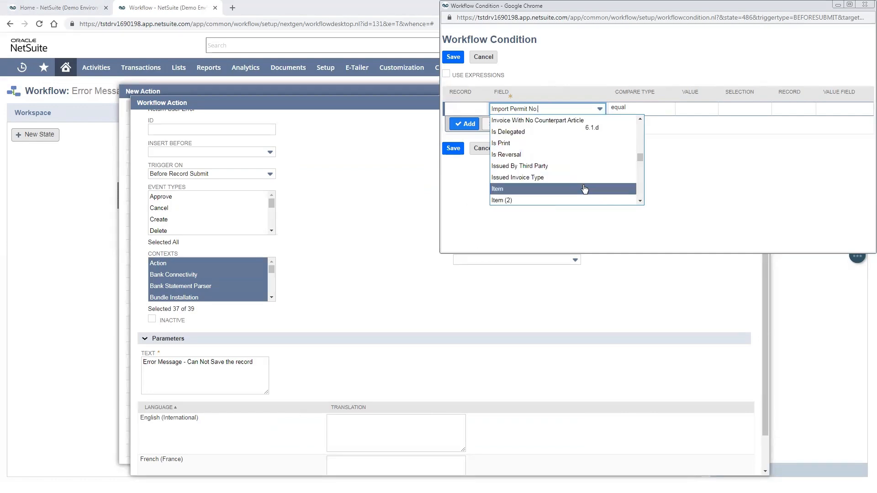
{"action": "left_click", "coordinate": [584, 188]}
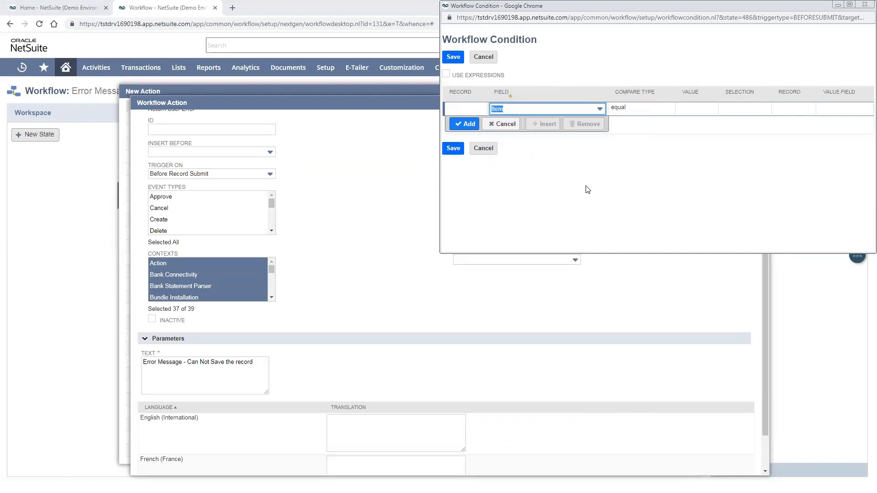
Step: Select item 1000L as the condition's value, add the condition row, and save the condition
{"action": "left_click", "coordinate": [732, 110]}
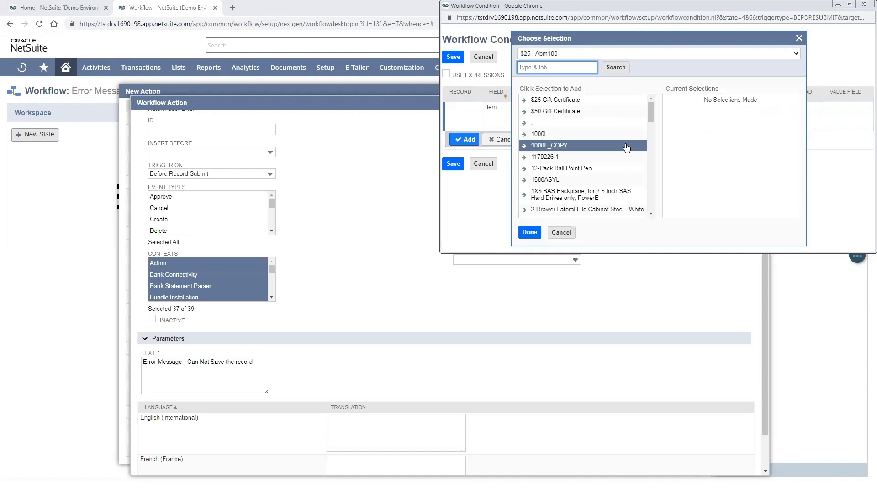
{"action": "left_click_drag", "start_coordinate": [650, 116], "coordinate": [651, 120]}
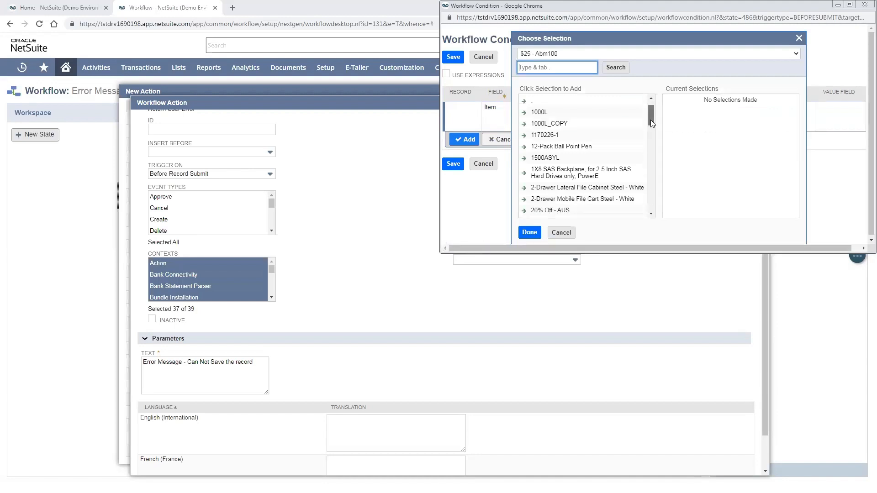
{"action": "left_click_drag", "start_coordinate": [650, 120], "coordinate": [648, 168]}
{"action": "scroll", "coordinate": [593, 127], "scroll_direction": "up", "scroll_amount": 6}
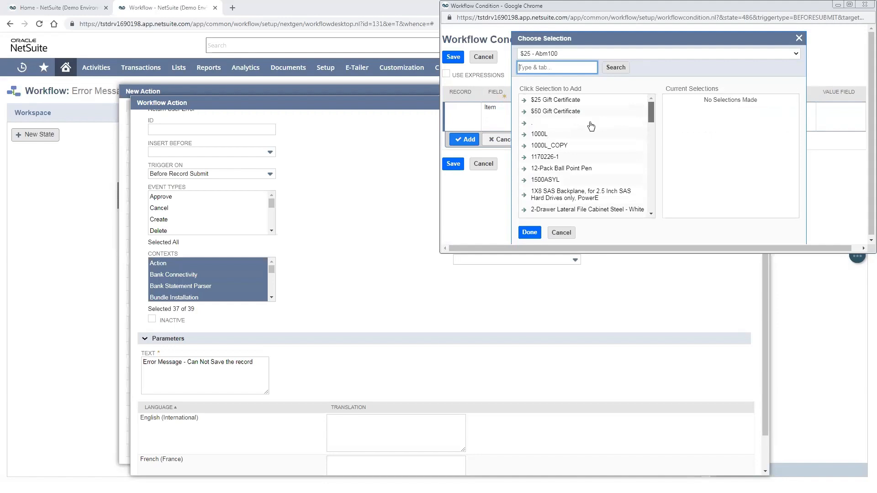
{"action": "left_click", "coordinate": [542, 134]}
{"action": "left_click", "coordinate": [529, 233]}
{"action": "left_click", "coordinate": [466, 139]}
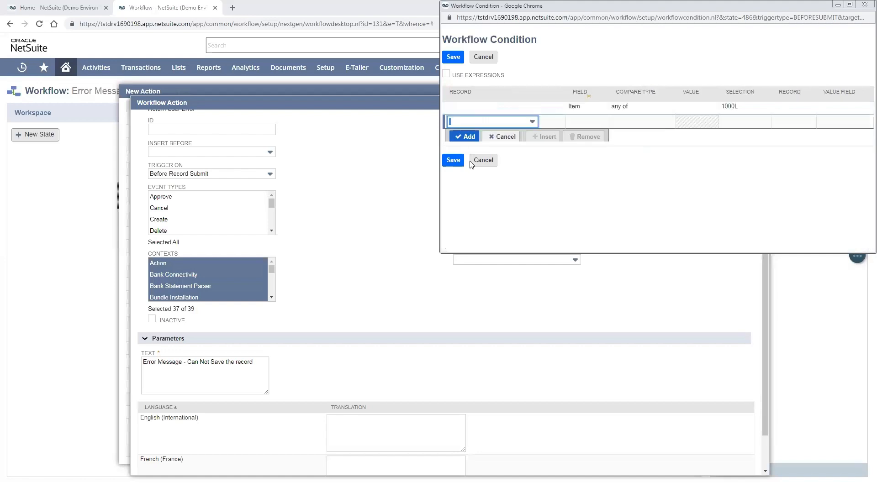
{"action": "left_click", "coordinate": [452, 163]}
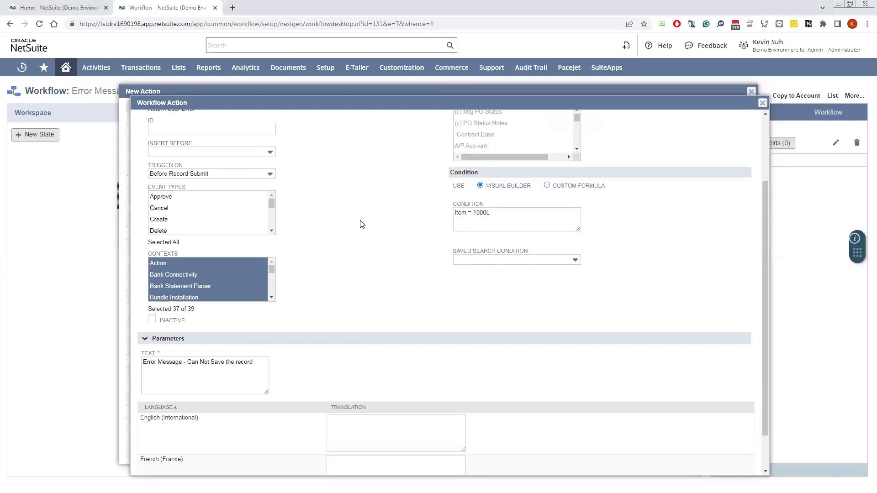
Step: Switch to the Home browser tab and search globally for "item: 1000L"
{"action": "scroll", "coordinate": [244, 191], "scroll_direction": "up", "scroll_amount": 2}
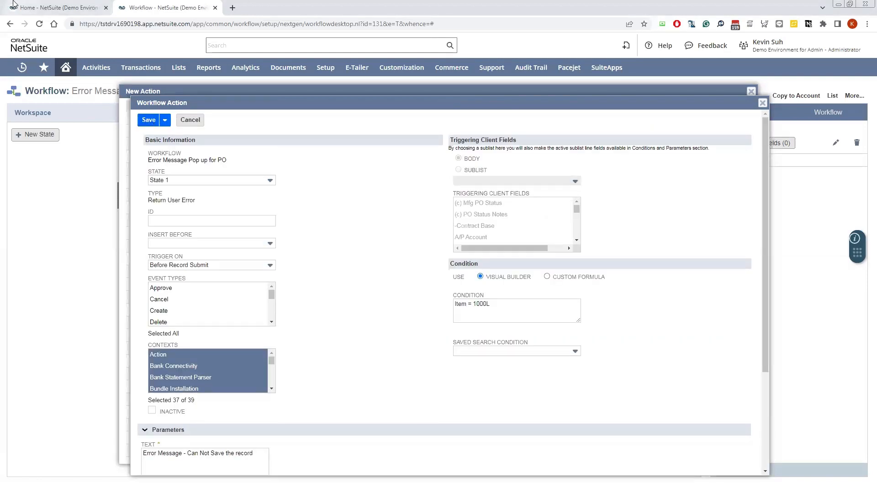
{"action": "key", "text": "ctrl+Tab"}
{"action": "left_click", "coordinate": [317, 43]}
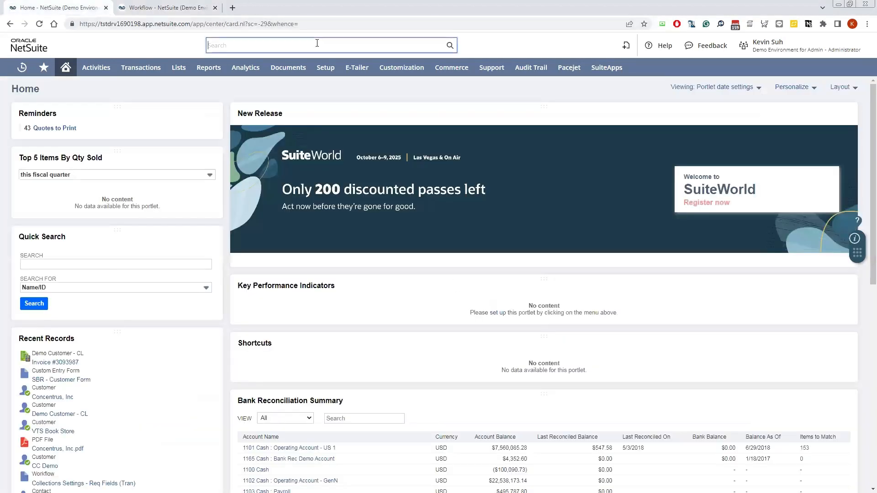
{"action": "type", "text": "item: 10"}
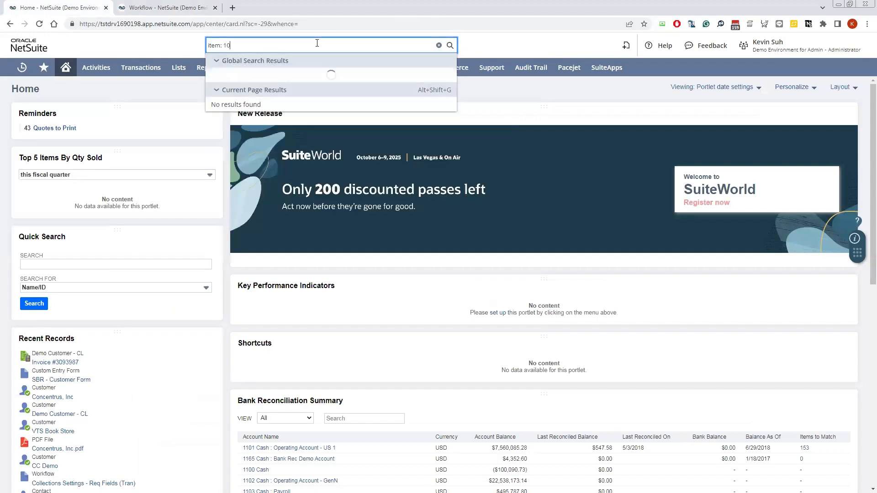
{"action": "type", "text": "00L"}
{"action": "key", "text": "Left"}
{"action": "type", "text": "0"}
Step: Open the list of purchase orders and view the Gill Canada purchase order dated 7/9/2024
{"action": "mouse_move", "coordinate": [149, 69]}
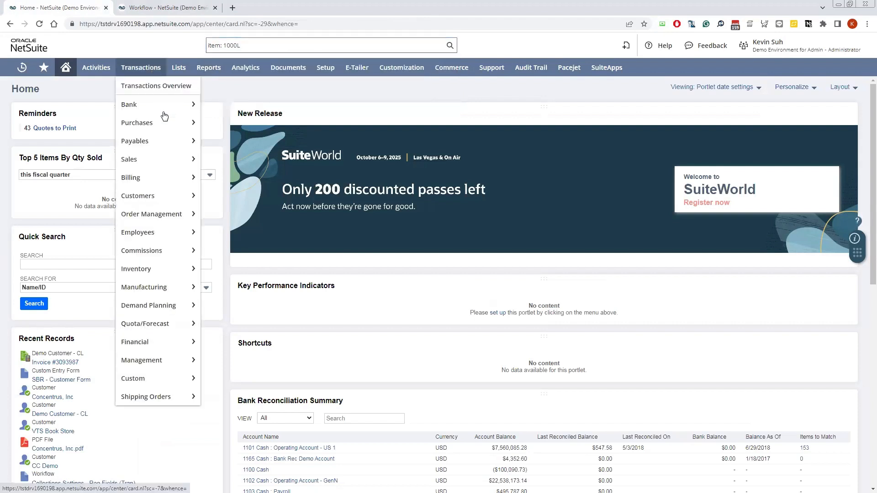
{"action": "mouse_move", "coordinate": [189, 123]}
{"action": "mouse_move", "coordinate": [315, 124]}
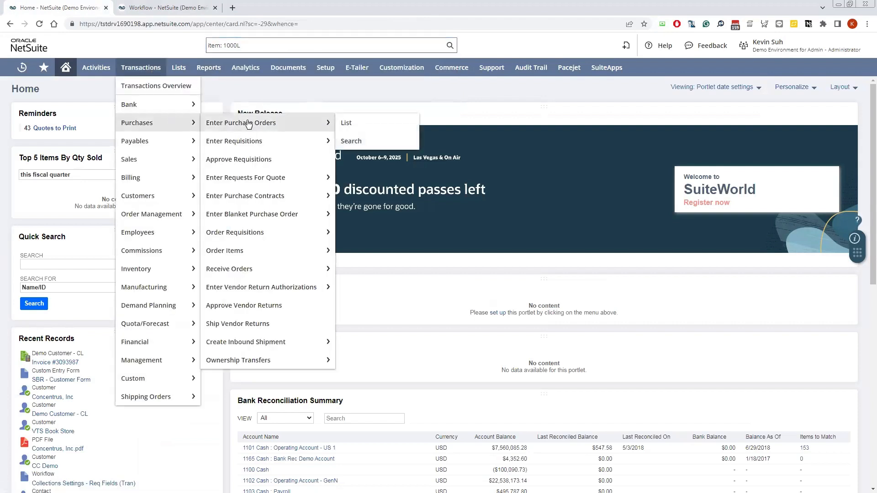
{"action": "left_click", "coordinate": [346, 124]}
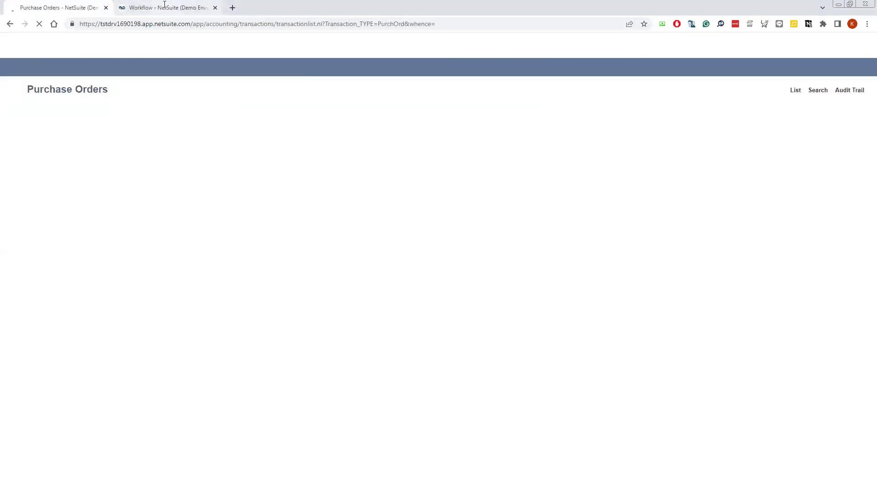
{"action": "left_click", "coordinate": [165, 7]}
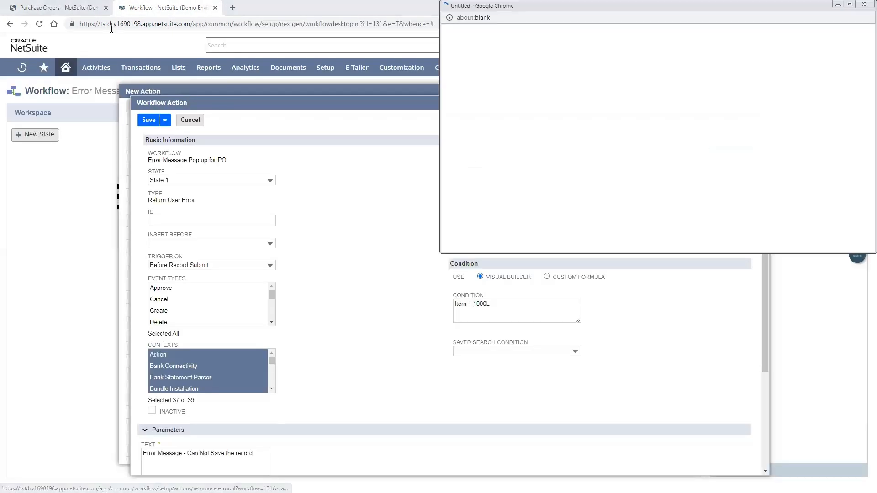
{"action": "left_click", "coordinate": [70, 5]}
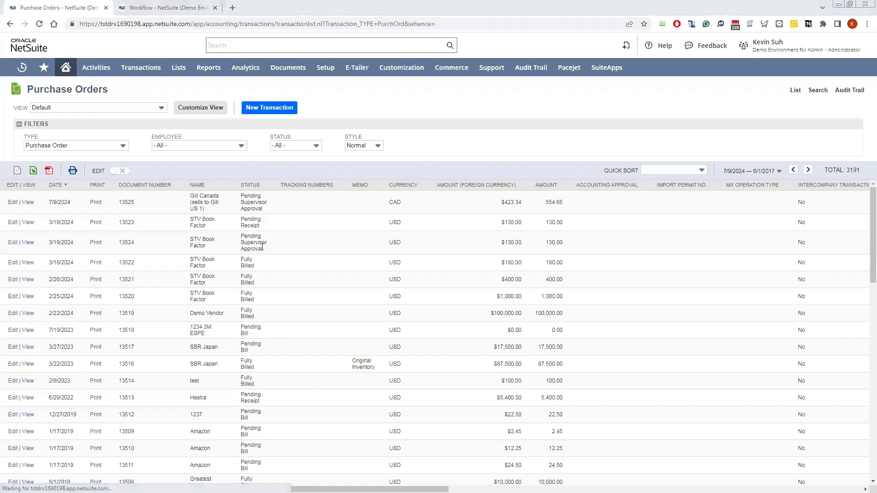
{"action": "left_click", "coordinate": [32, 204]}
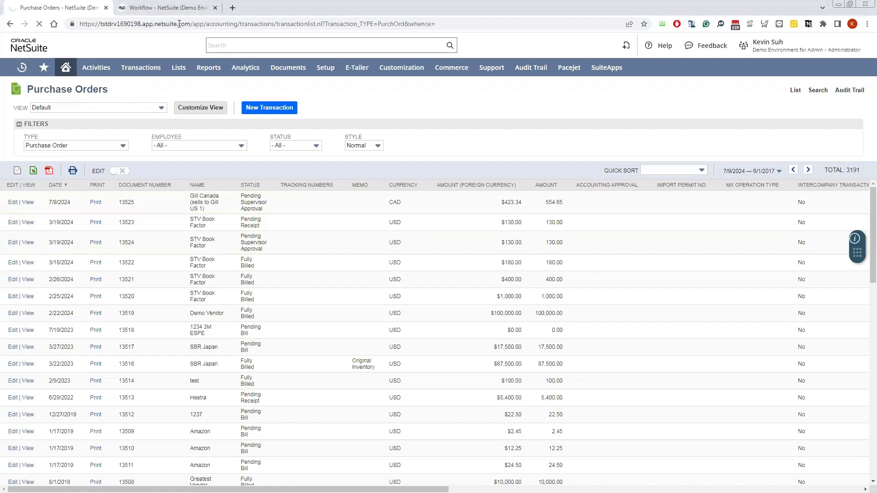
Step: Check the Gill Canada purchase order's approval status and classification fields against the workflow action's condition
{"action": "left_click", "coordinate": [161, 7]}
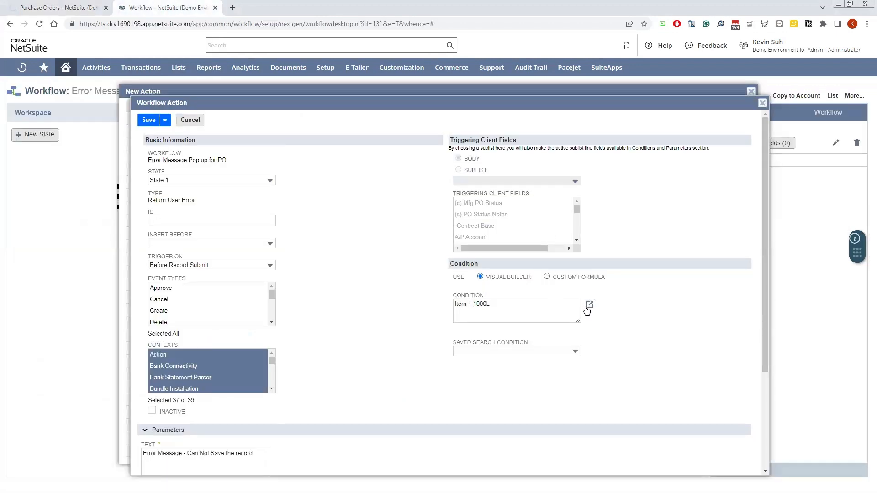
{"action": "left_click", "coordinate": [589, 304]}
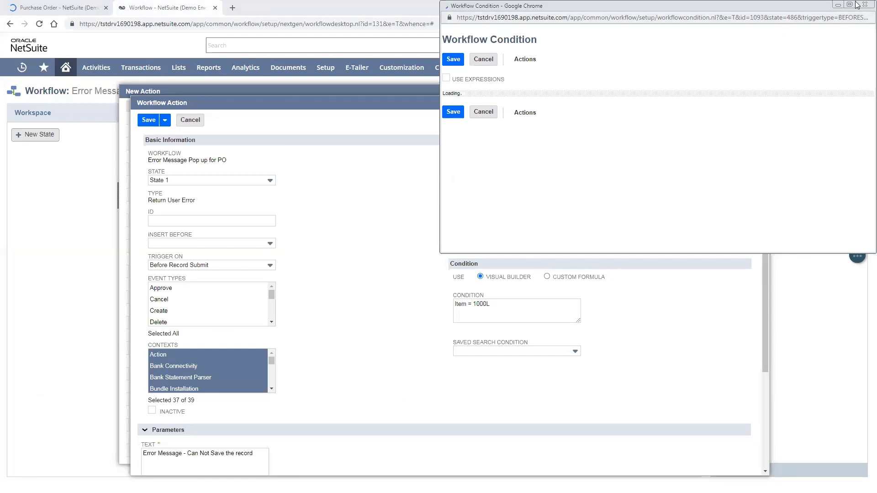
{"action": "left_click", "coordinate": [41, 8]}
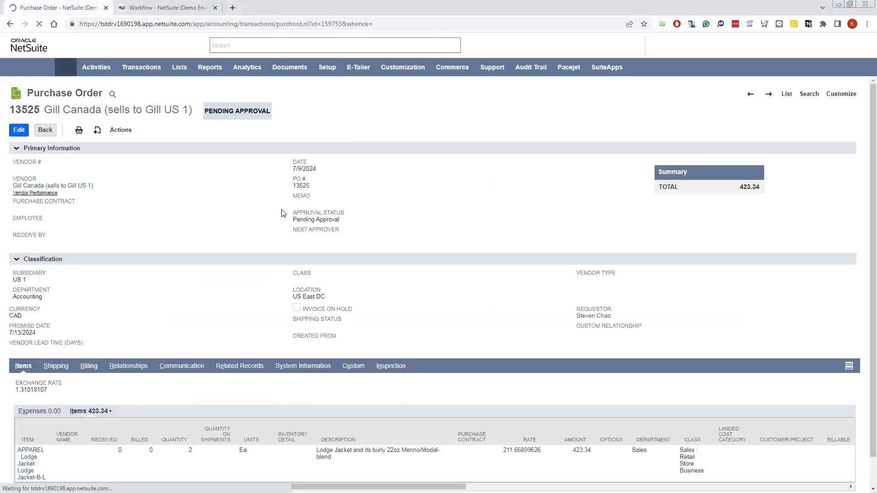
{"action": "double_click", "coordinate": [319, 221]}
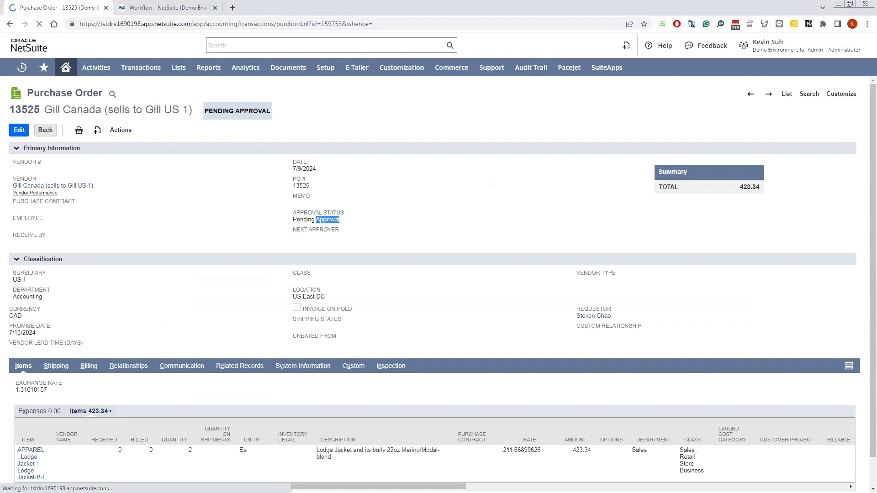
Step: Return to the workflow action, reopen its visual condition builder, and remove the existing Item condition row
{"action": "left_click", "coordinate": [175, 5]}
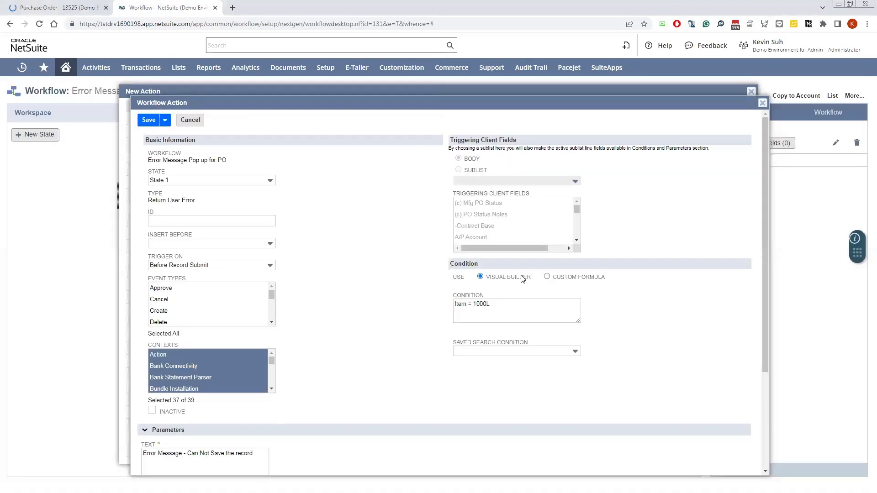
{"action": "left_click", "coordinate": [589, 305]}
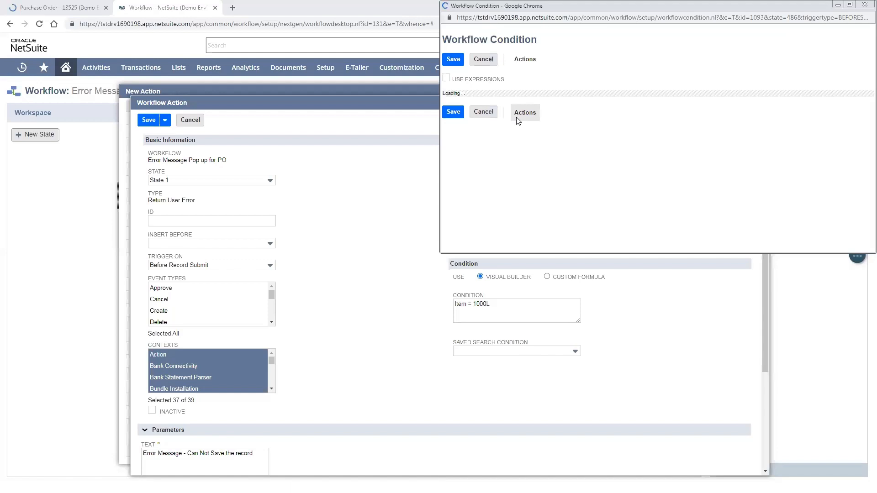
{"action": "left_click", "coordinate": [582, 114]}
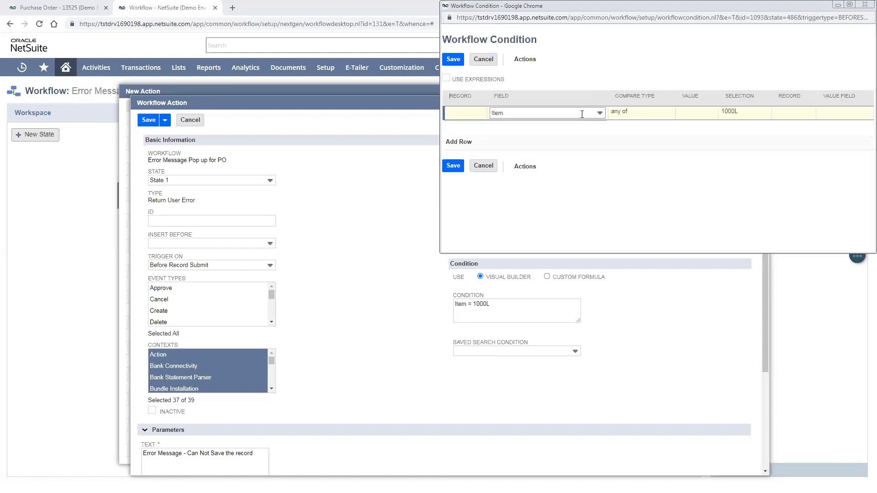
{"action": "left_click", "coordinate": [584, 128]}
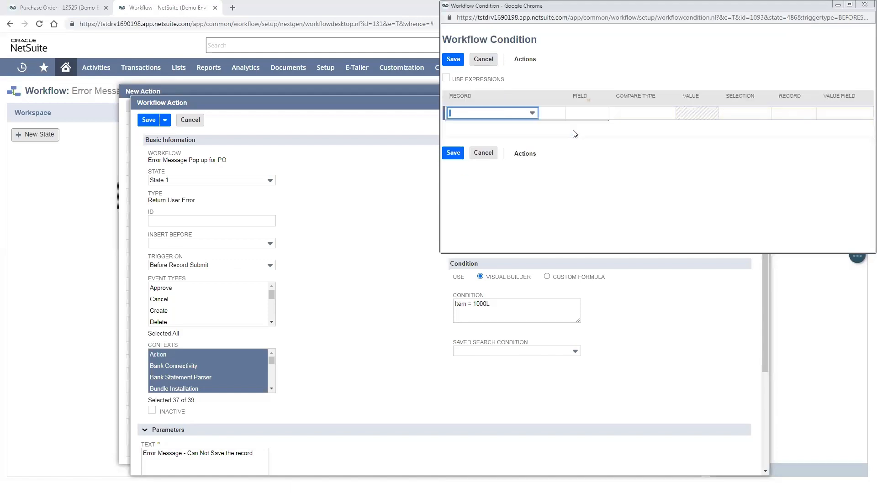
Step: Choose Currency as the field to compare in the new condition row
{"action": "left_click", "coordinate": [576, 113]}
{"action": "type", "text": "c"}
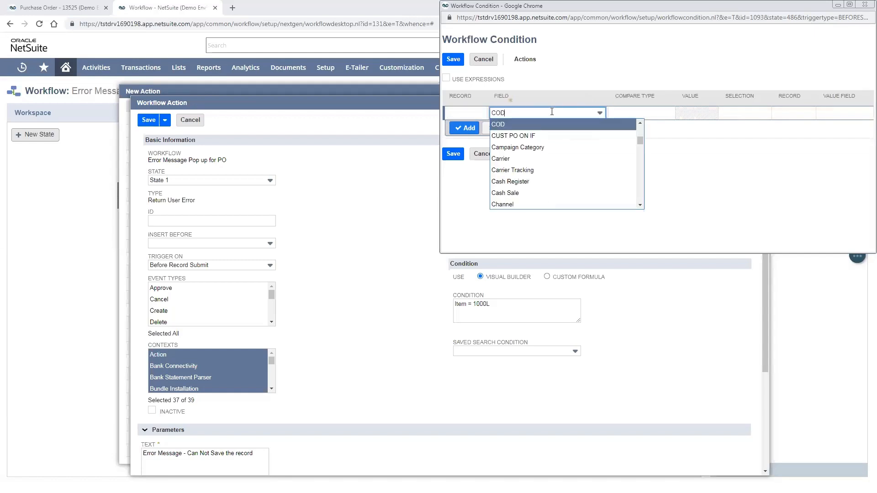
{"action": "scroll", "coordinate": [556, 169], "scroll_direction": "down", "scroll_amount": 7}
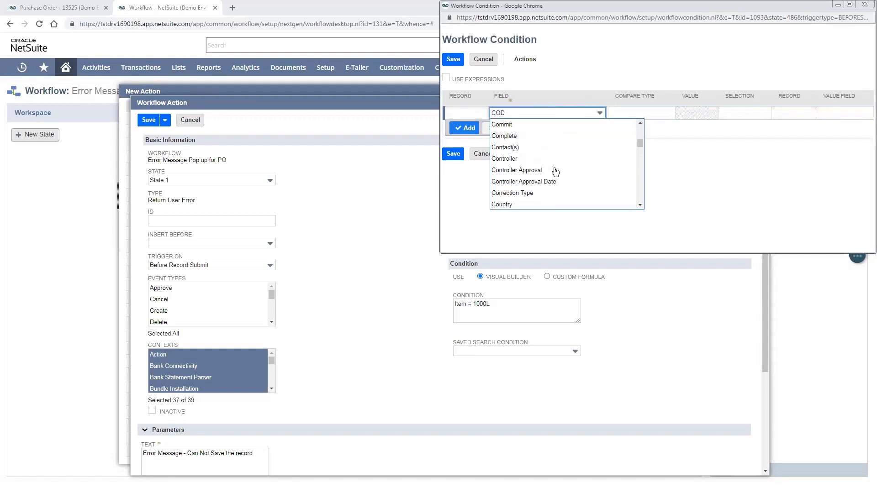
{"action": "scroll", "coordinate": [555, 173], "scroll_direction": "down", "scroll_amount": 5}
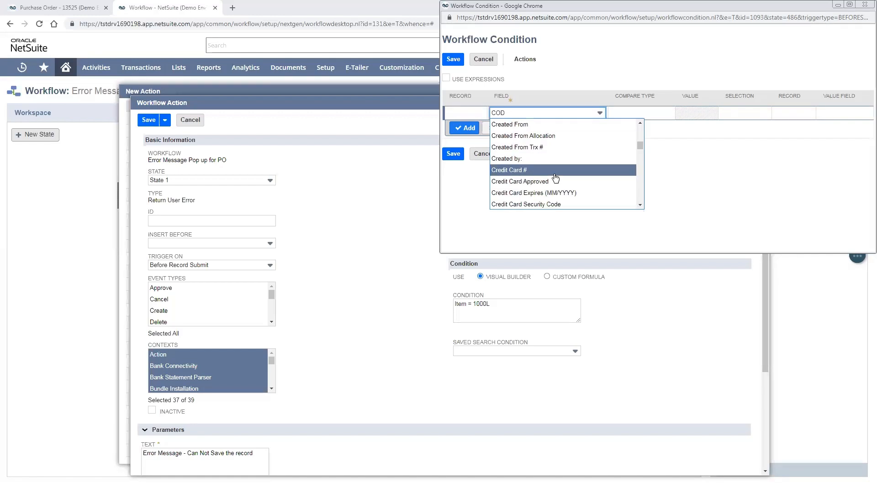
{"action": "scroll", "coordinate": [555, 177], "scroll_direction": "down", "scroll_amount": 2}
{"action": "left_click", "coordinate": [542, 161]}
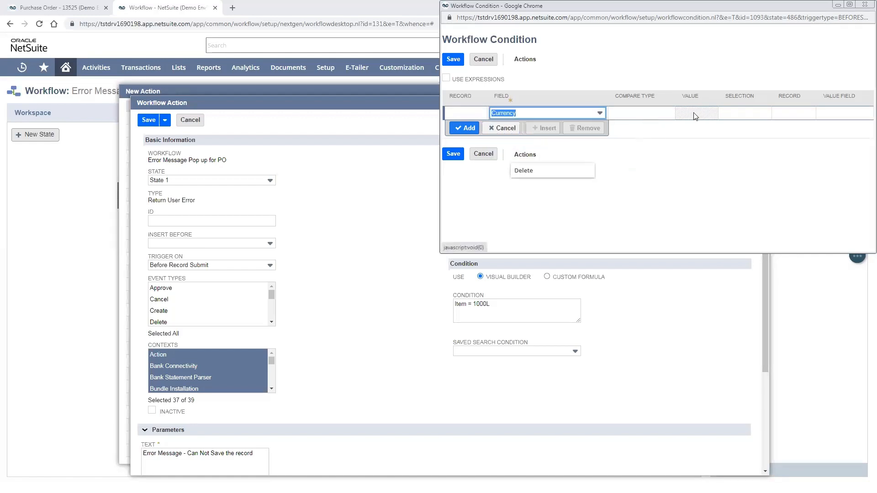
Step: Select CAD as the currency condition's value, add the condition row, and save the condition
{"action": "left_click", "coordinate": [735, 116]}
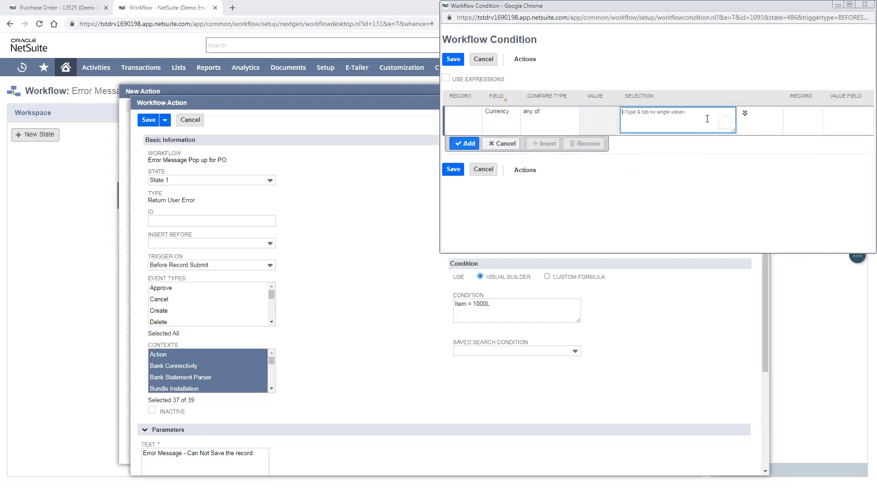
{"action": "type", "text": "cana"}
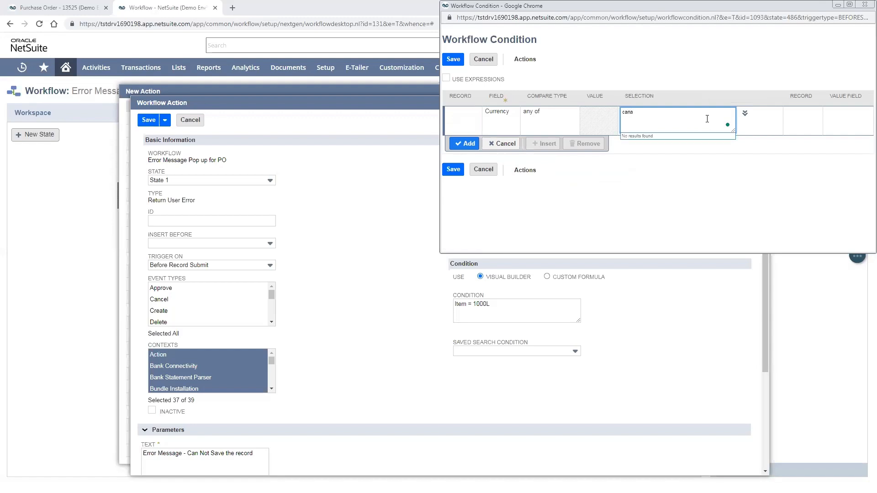
{"action": "left_click", "coordinate": [745, 113]}
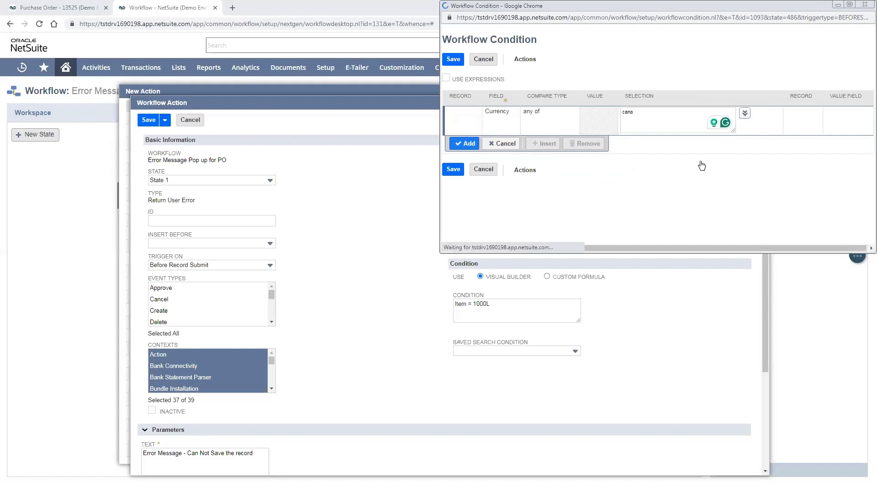
{"action": "left_click", "coordinate": [748, 69]}
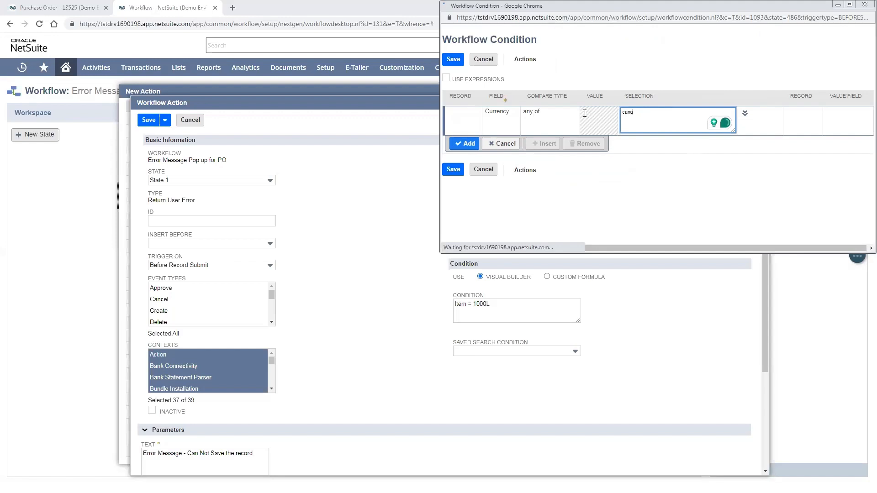
{"action": "type", "text": "ca"}
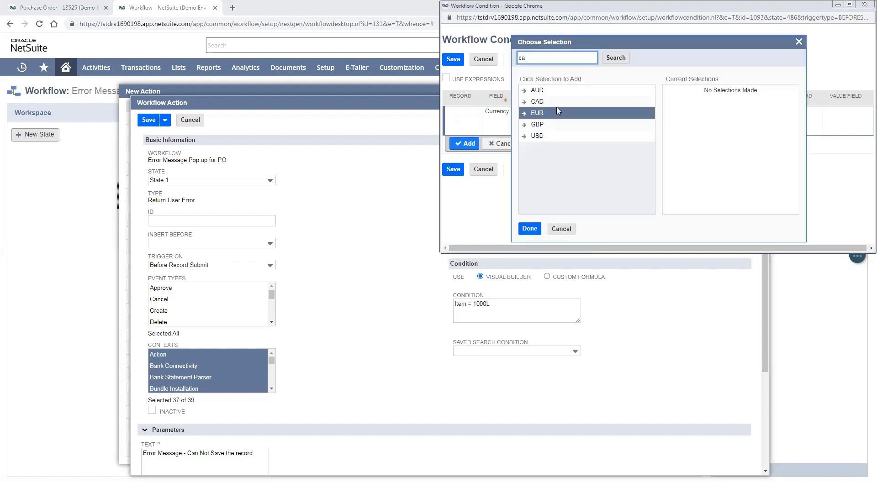
{"action": "left_click", "coordinate": [542, 103]}
{"action": "left_click", "coordinate": [530, 229]}
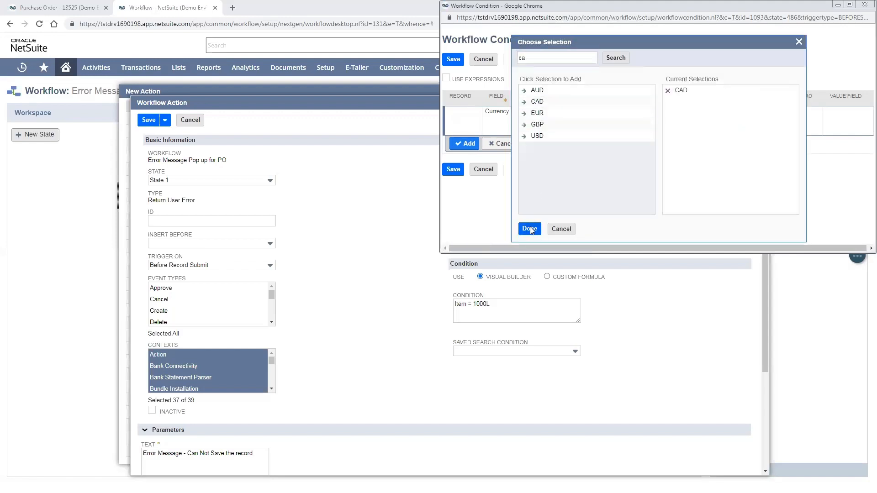
{"action": "left_click", "coordinate": [464, 143]}
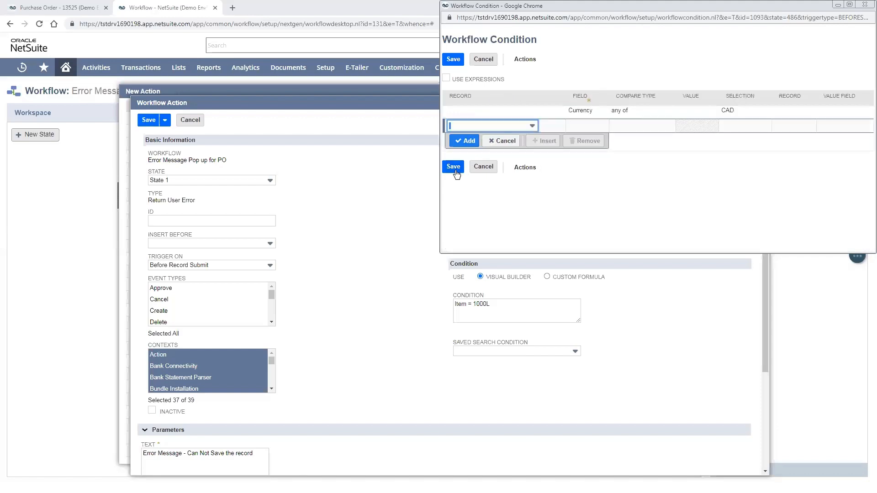
{"action": "left_click", "coordinate": [454, 167]}
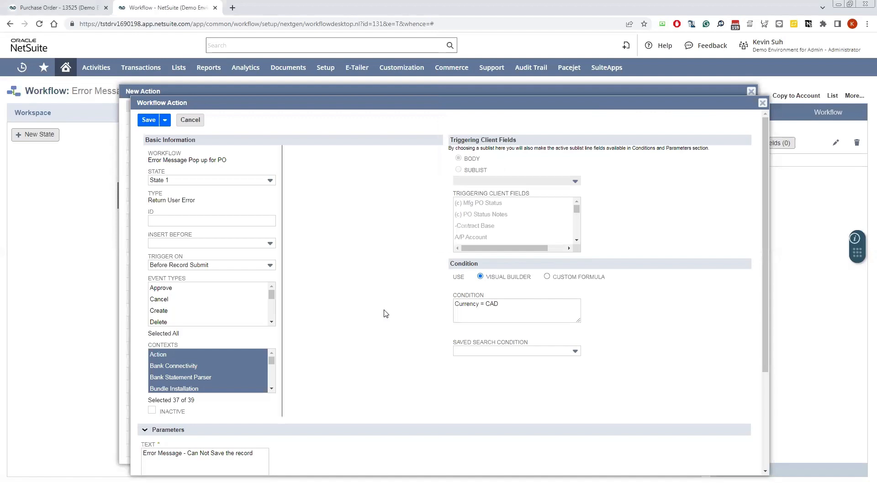
Step: Set the user error text to "Error Message - Can Not Save the record due to currency: CAD", and save the action and its workflow state
{"action": "scroll", "coordinate": [338, 357], "scroll_direction": "down", "scroll_amount": 3}
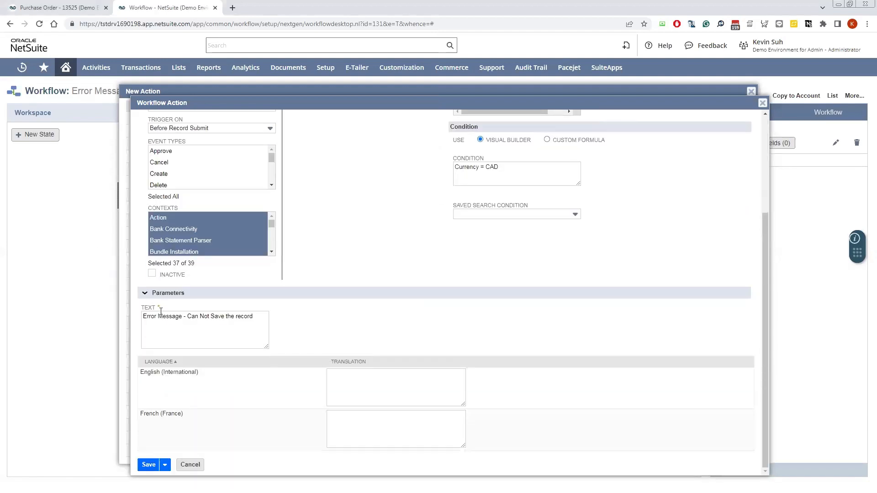
{"action": "left_click", "coordinate": [258, 318]}
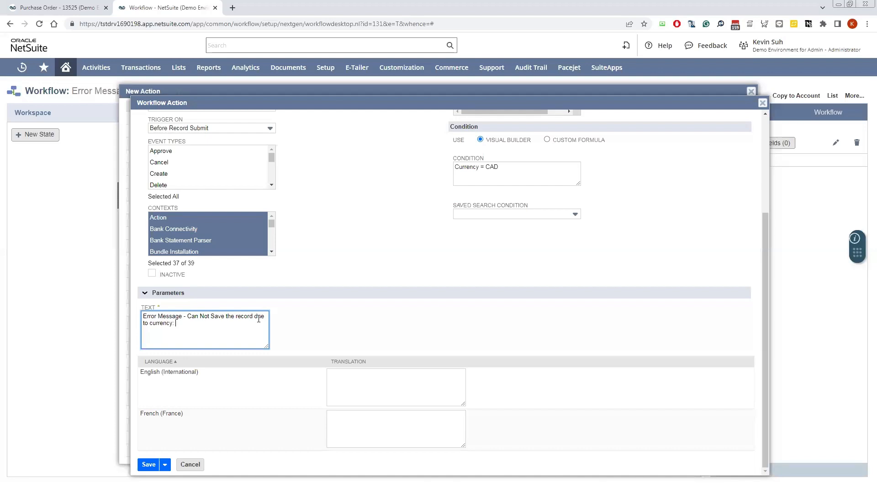
{"action": "left_click", "coordinate": [206, 437]}
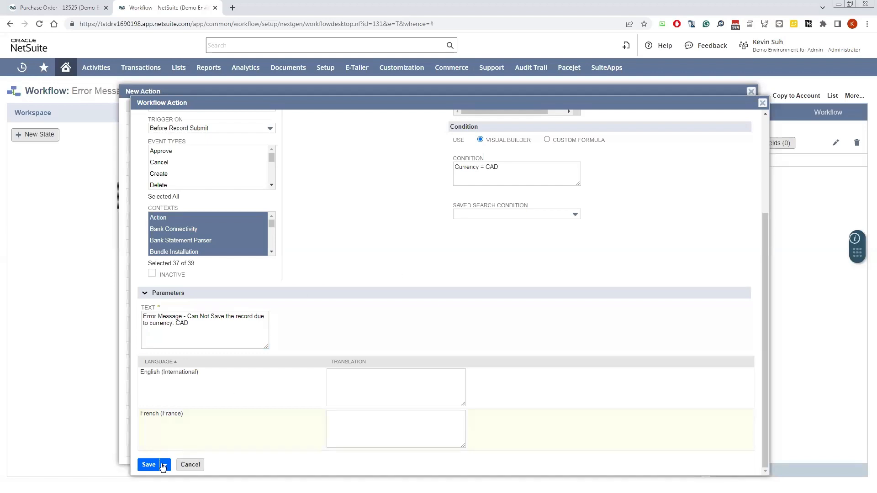
{"action": "left_click", "coordinate": [149, 465]}
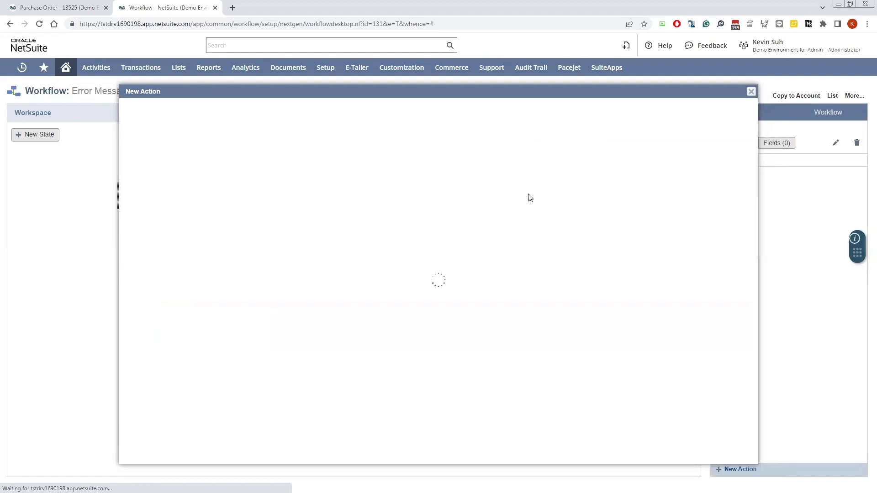
{"action": "left_click", "coordinate": [137, 110]}
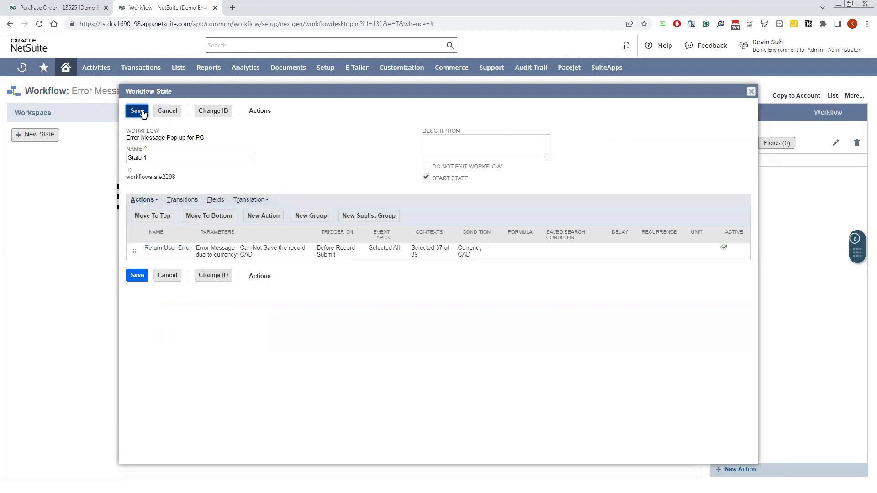
{"action": "left_click", "coordinate": [483, 76]}
Step: Reload the Gill Canada purchase order, open it for editing, and save it to test the workflow
{"action": "left_click", "coordinate": [29, 4]}
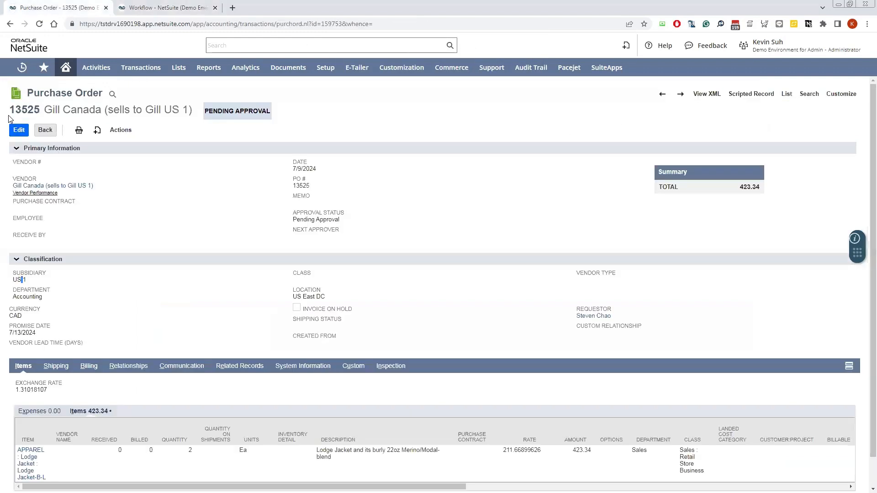
{"action": "key", "text": "F5"}
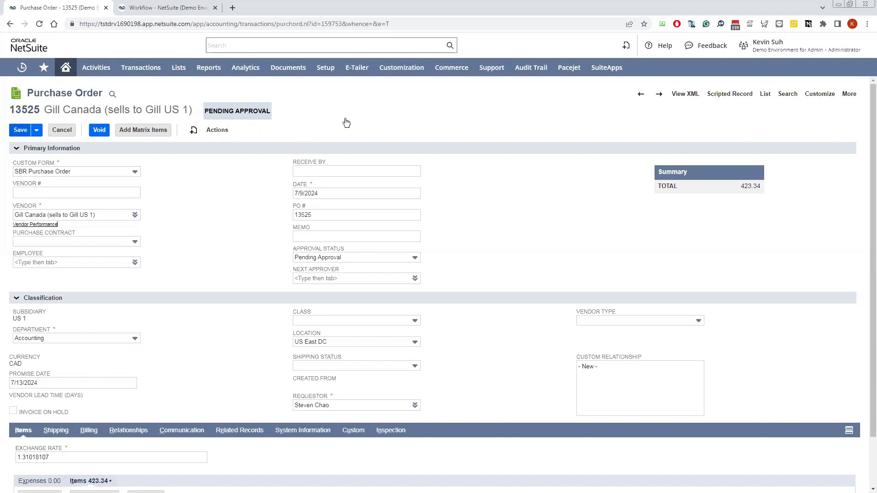
{"action": "scroll", "coordinate": [488, 153], "scroll_direction": "down", "scroll_amount": 3}
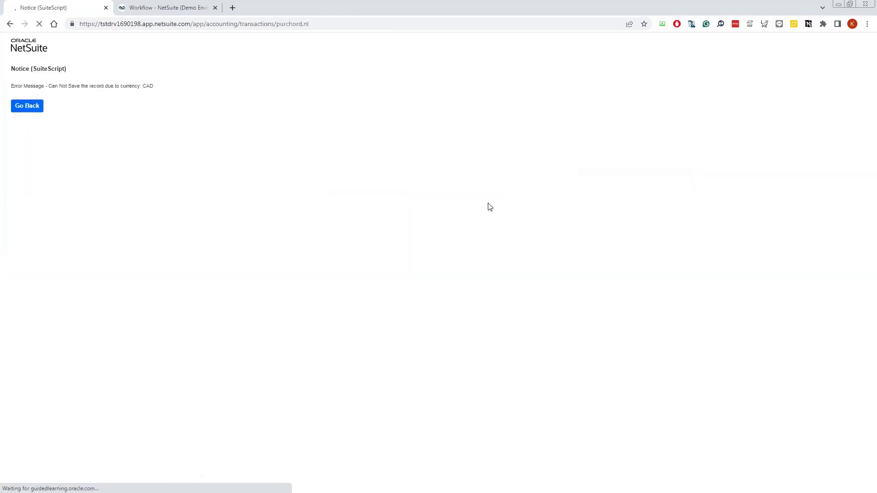
Step: Highlight the error text on the notice page, and go back to the purchase order
{"action": "left_click_drag", "start_coordinate": [14, 84], "coordinate": [155, 89]}
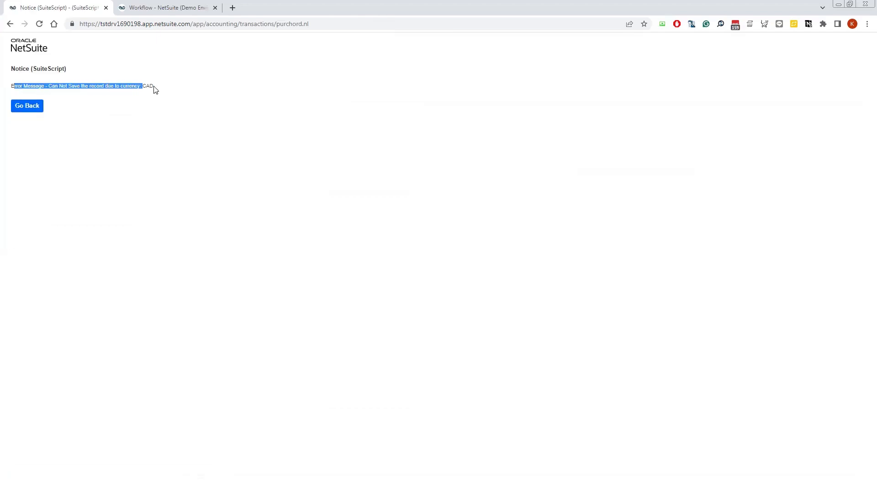
{"action": "left_click", "coordinate": [161, 102]}
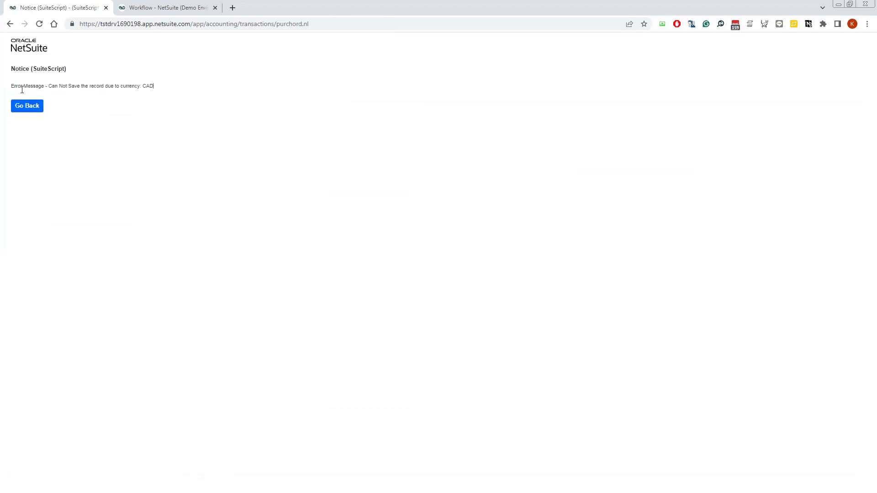
{"action": "left_click", "coordinate": [28, 108]}
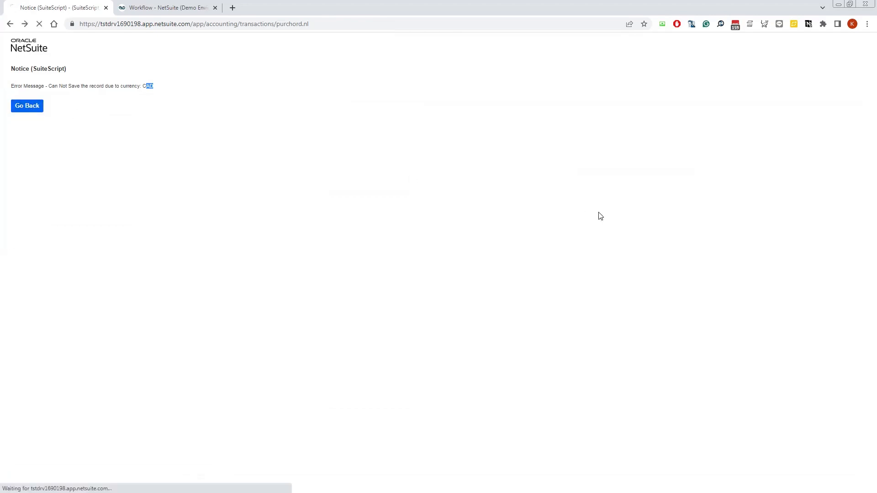